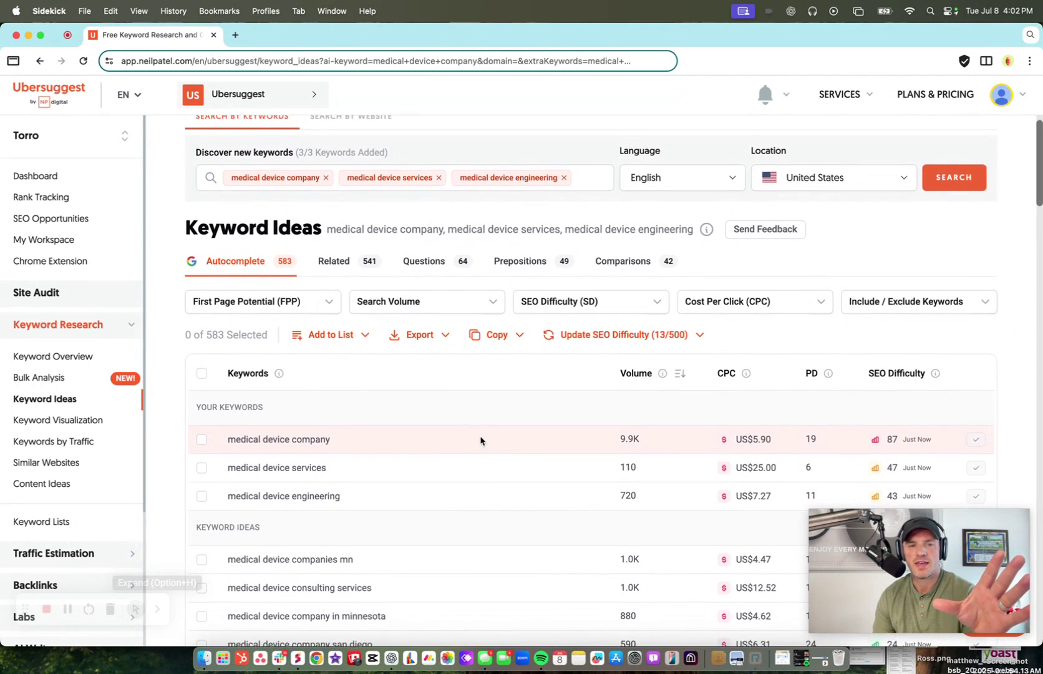
Step: Select the three seed keywords medical device company, medical device services and medical device engineering in the keyword ideas table
{"action": "scroll", "coordinate": [481, 440], "scroll_direction": "up", "scroll_amount": 1}
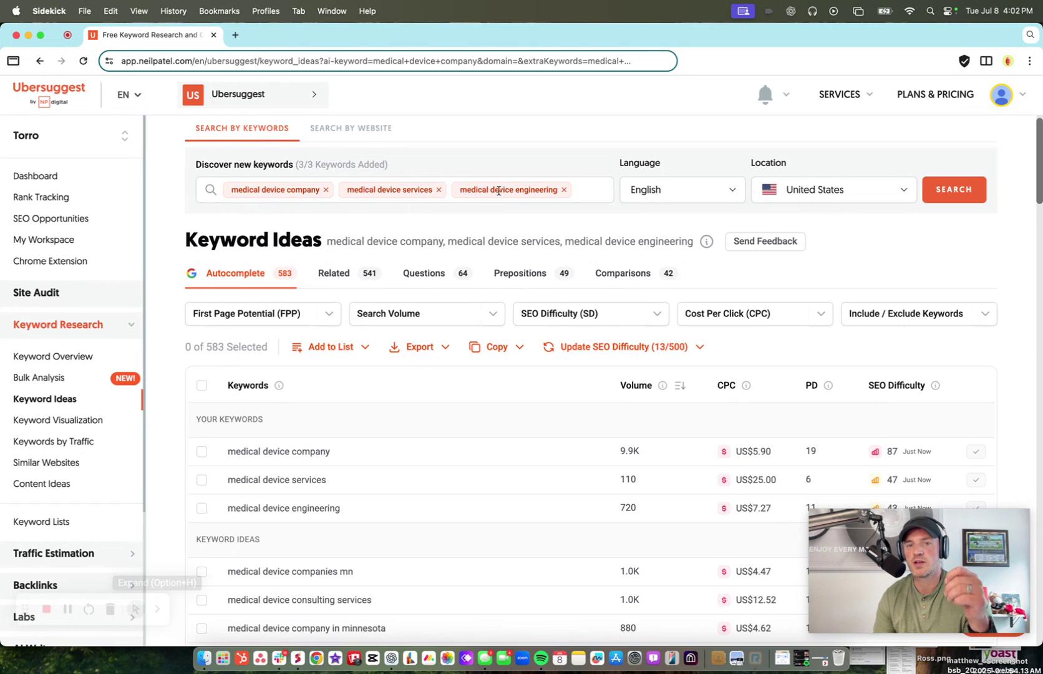
{"action": "scroll", "coordinate": [568, 250], "scroll_direction": "down", "scroll_amount": 2}
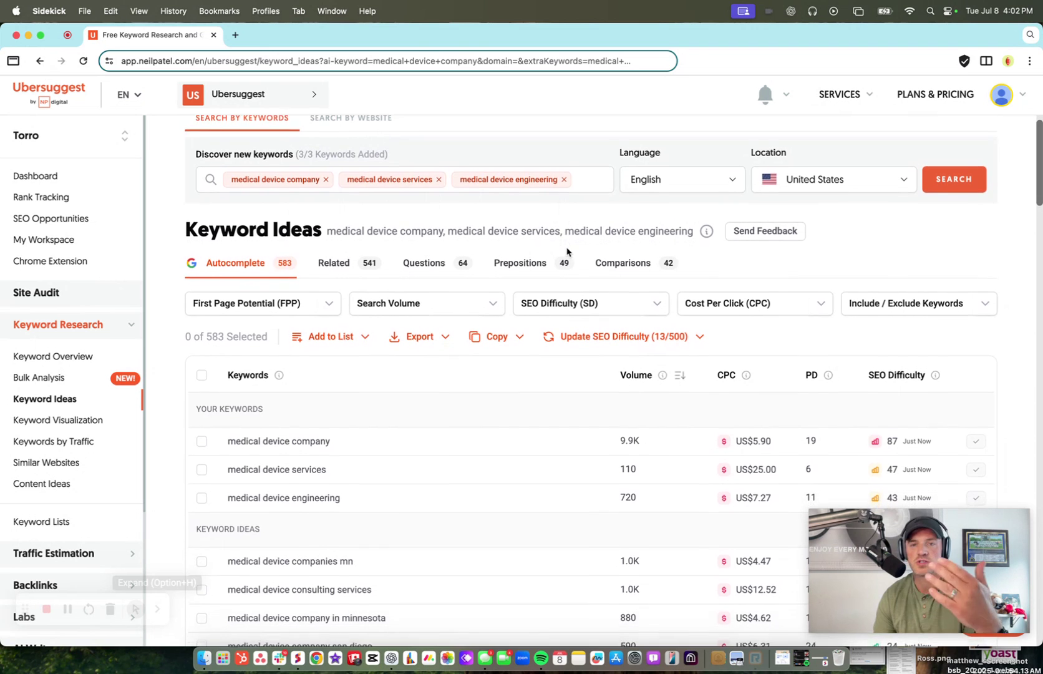
{"action": "scroll", "coordinate": [566, 251], "scroll_direction": "down", "scroll_amount": 1}
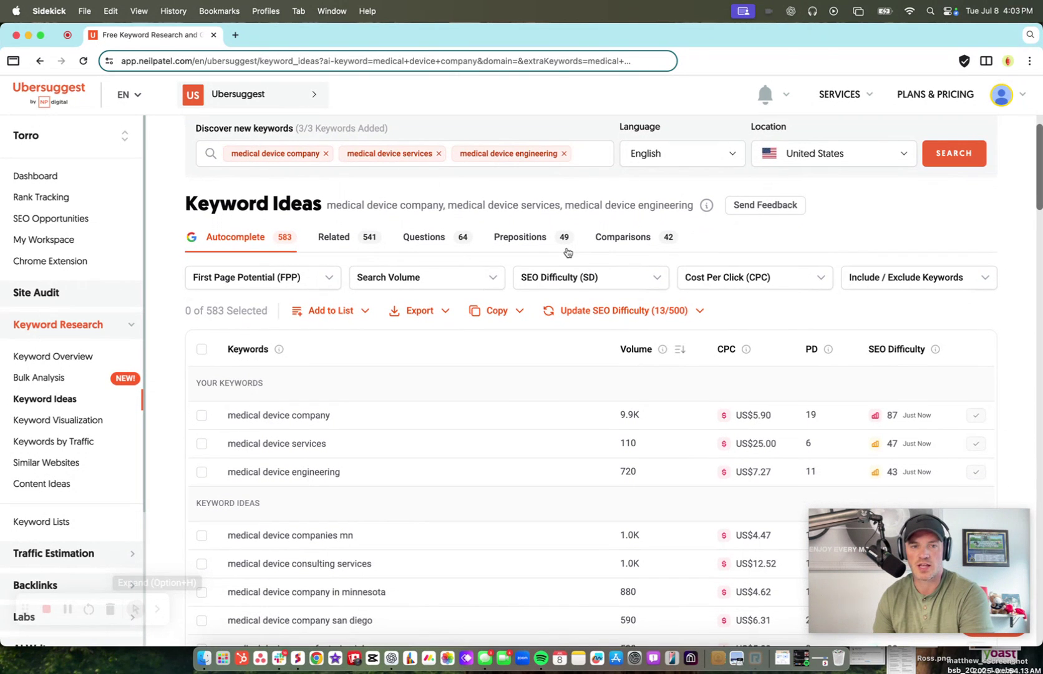
{"action": "scroll", "coordinate": [569, 252], "scroll_direction": "down", "scroll_amount": 5}
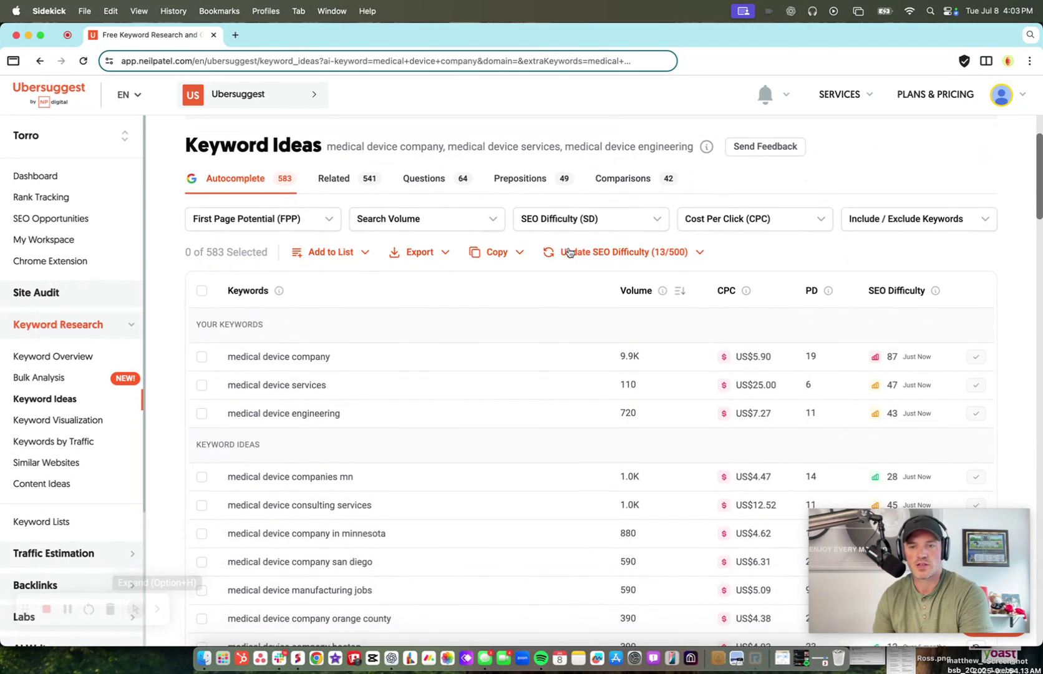
{"action": "left_click", "coordinate": [201, 357]}
{"action": "left_click", "coordinate": [201, 385]}
{"action": "left_click", "coordinate": [202, 413]}
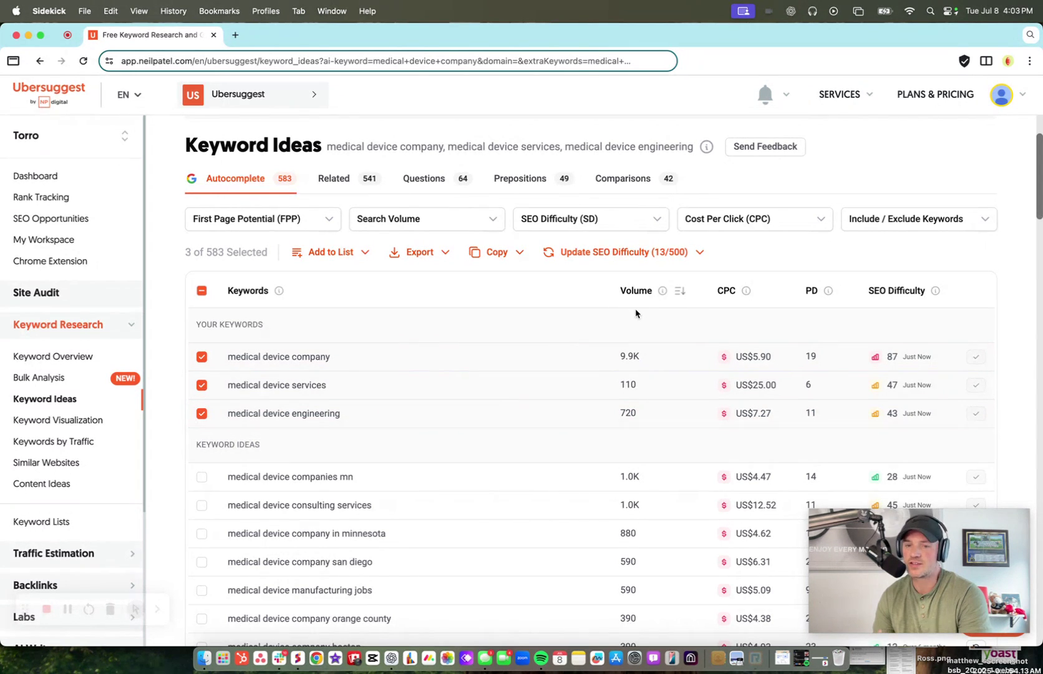
Step: Clear the selection of all three seed keywords
{"action": "left_click", "coordinate": [201, 356]}
{"action": "left_click", "coordinate": [202, 385]}
{"action": "left_click", "coordinate": [202, 413]}
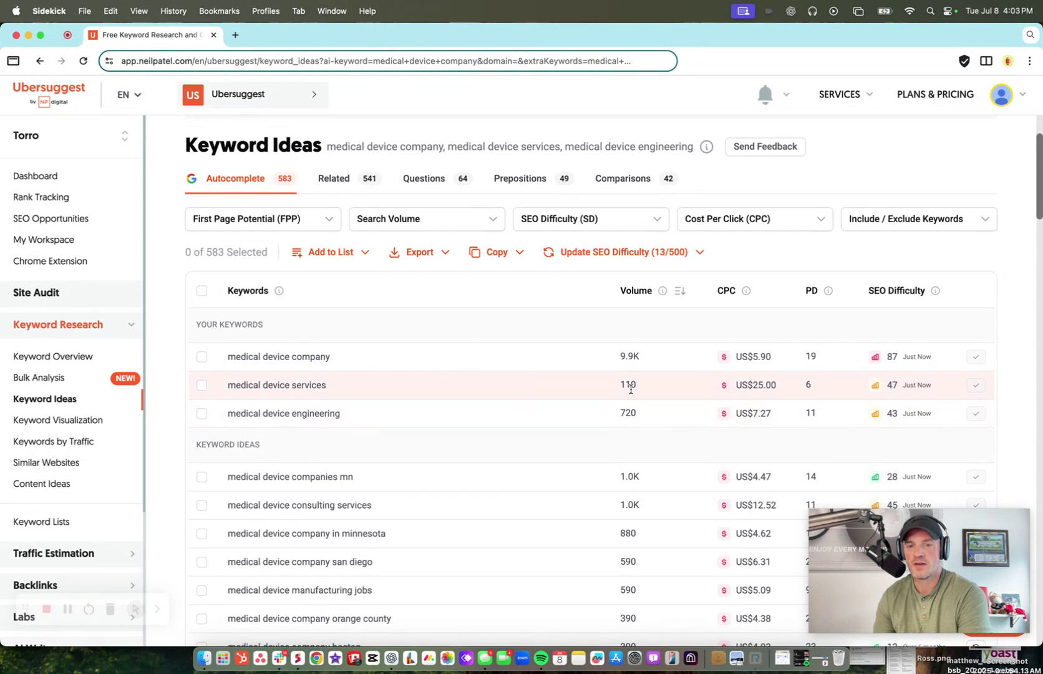
Step: Examine the search volumes of medical device services and medical device engineering, and the SEO Difficulty column
{"action": "left_click_drag", "start_coordinate": [621, 387], "coordinate": [636, 389]}
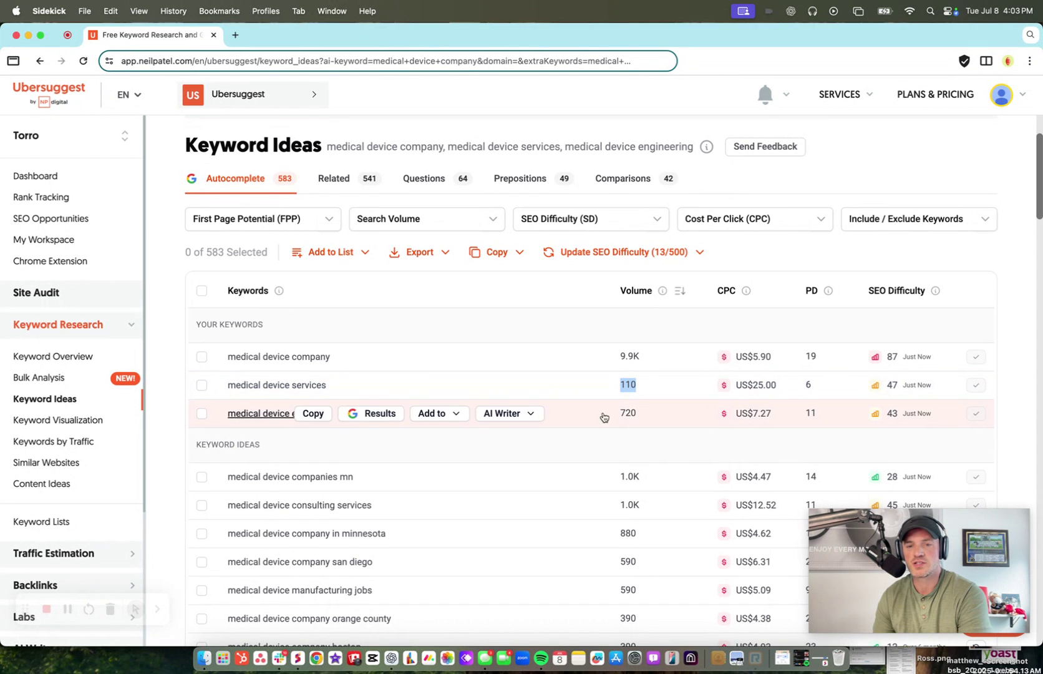
{"action": "left_click_drag", "start_coordinate": [621, 414], "coordinate": [634, 411]}
{"action": "left_click", "coordinate": [632, 411]}
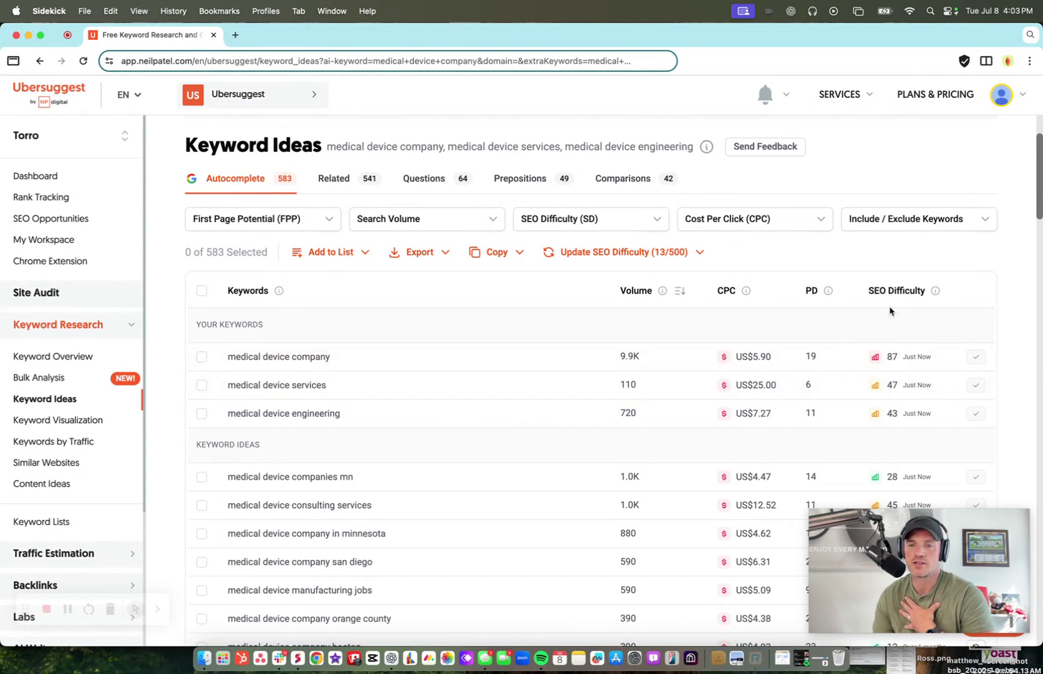
{"action": "left_click_drag", "start_coordinate": [868, 293], "coordinate": [930, 294]}
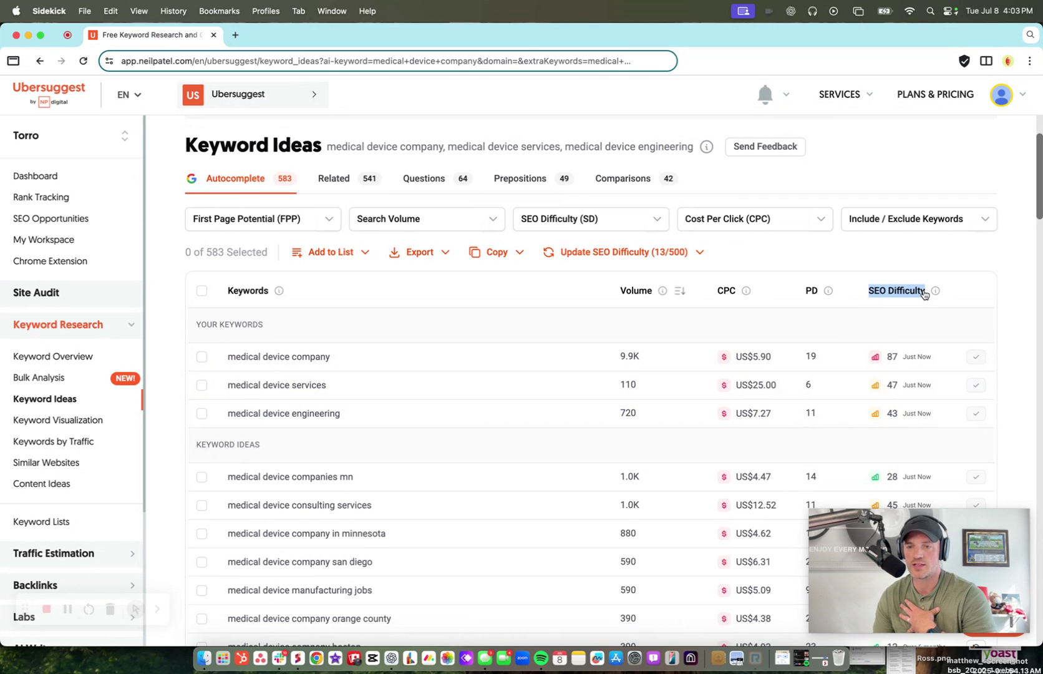
{"action": "left_click", "coordinate": [956, 289]}
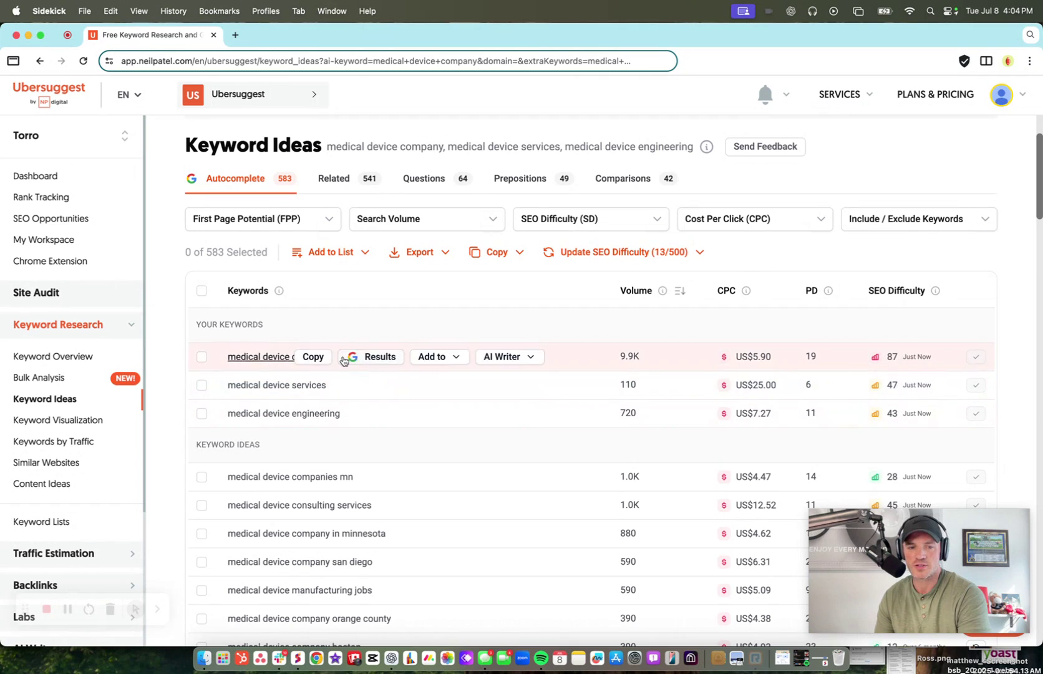
Step: Select the keyword idea medical device manufacturing jobs and clear that selection again
{"action": "mouse_move", "coordinate": [331, 389]}
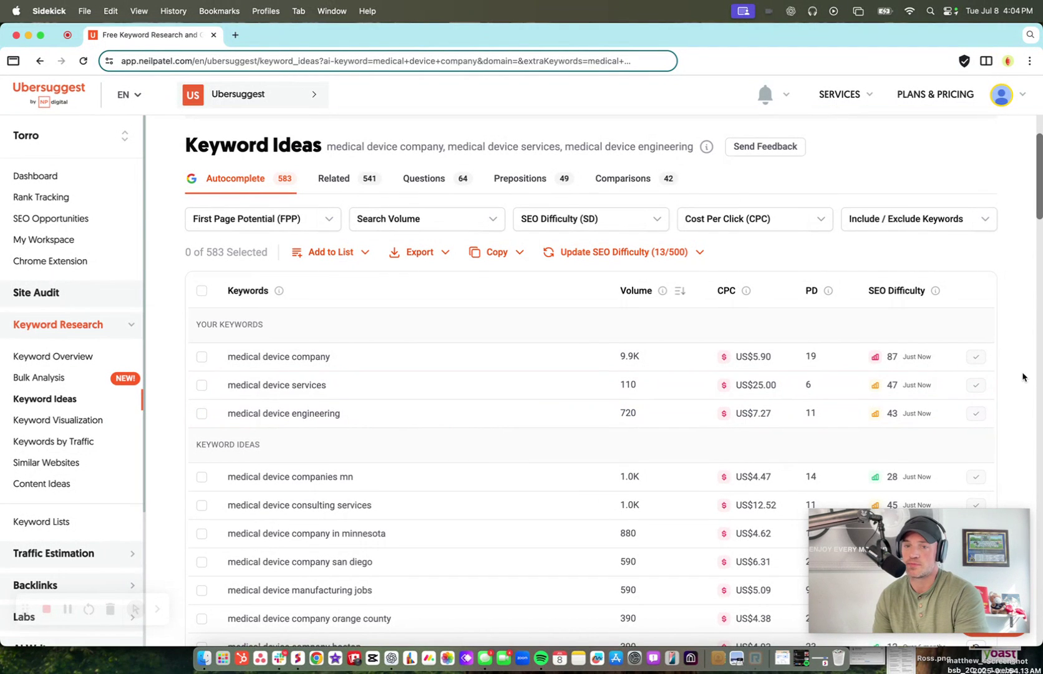
{"action": "scroll", "coordinate": [1022, 377], "scroll_direction": "down", "scroll_amount": 2}
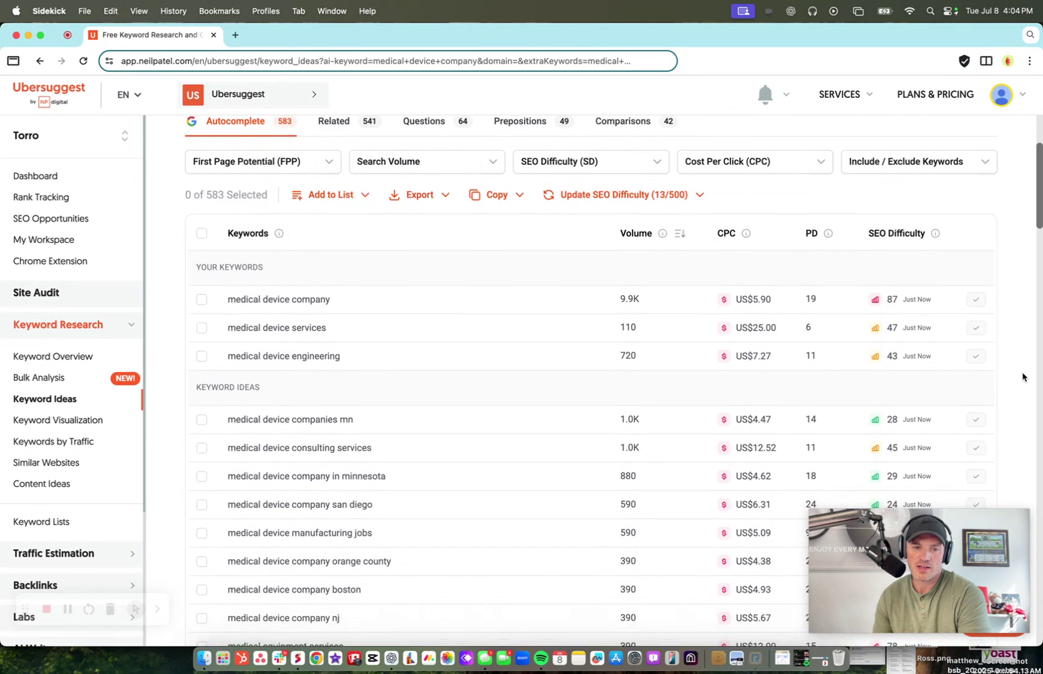
{"action": "scroll", "coordinate": [1022, 377], "scroll_direction": "down", "scroll_amount": 4}
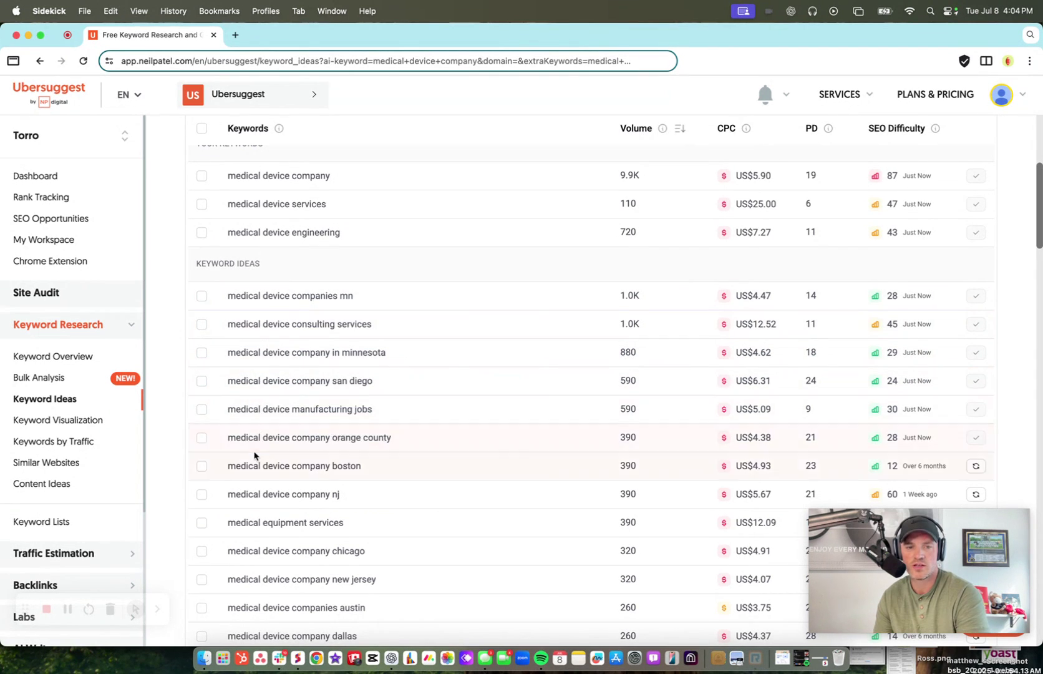
{"action": "left_click", "coordinate": [201, 409]}
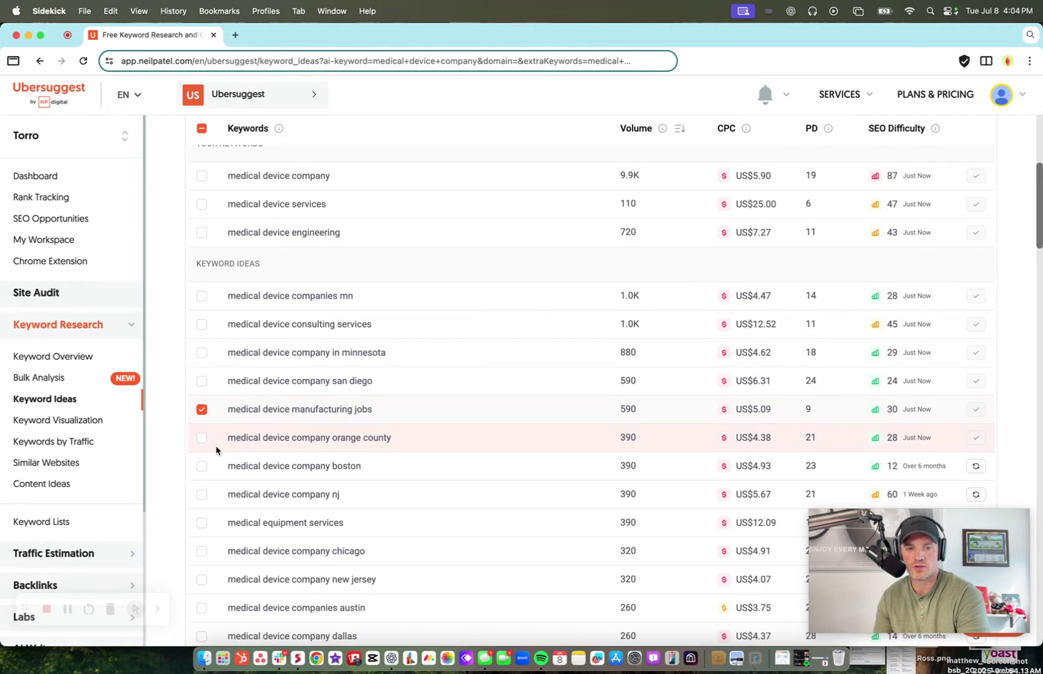
{"action": "left_click", "coordinate": [201, 409]}
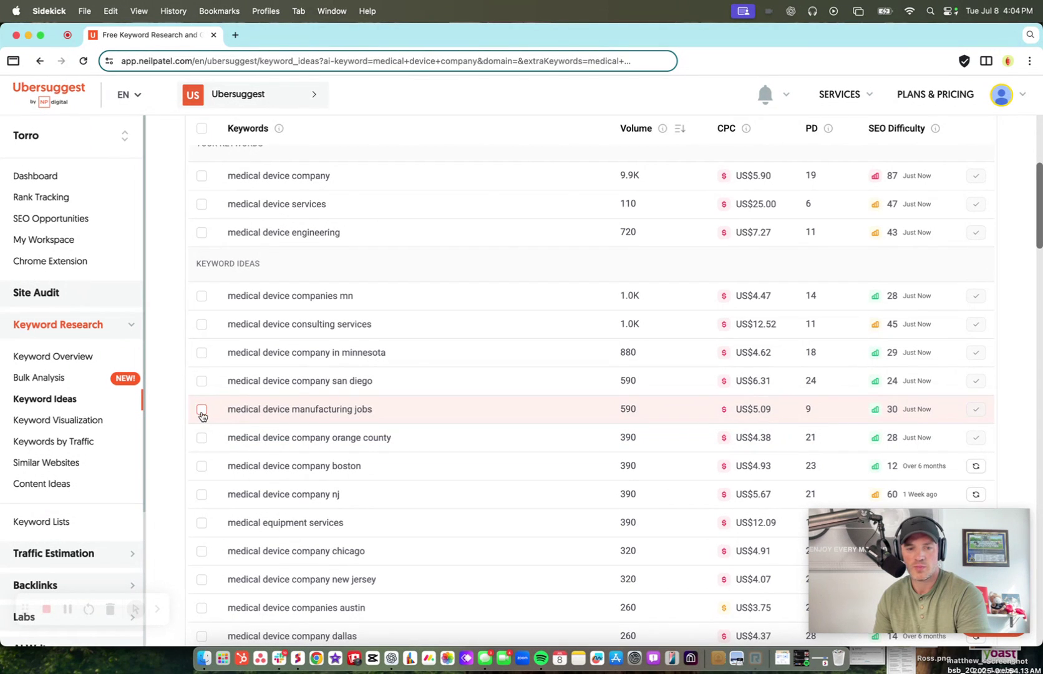
Step: Mark the keyword idea medical device company boston, examine its search volume and SEO difficulty, and unmark it
{"action": "left_click", "coordinate": [201, 466]}
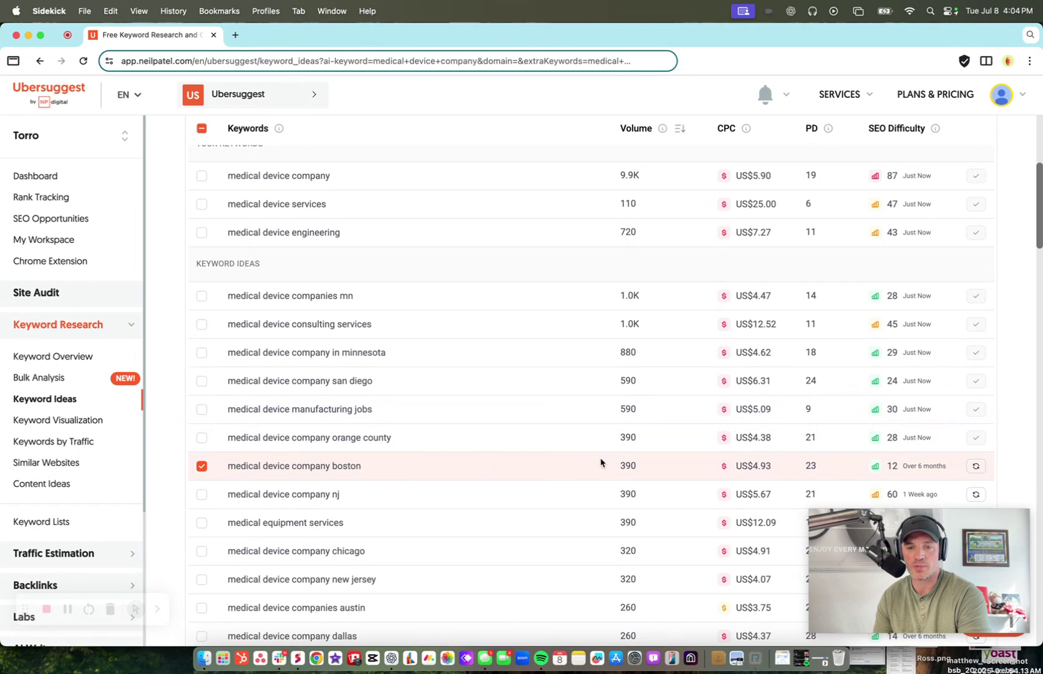
{"action": "left_click_drag", "start_coordinate": [620, 473], "coordinate": [636, 466]}
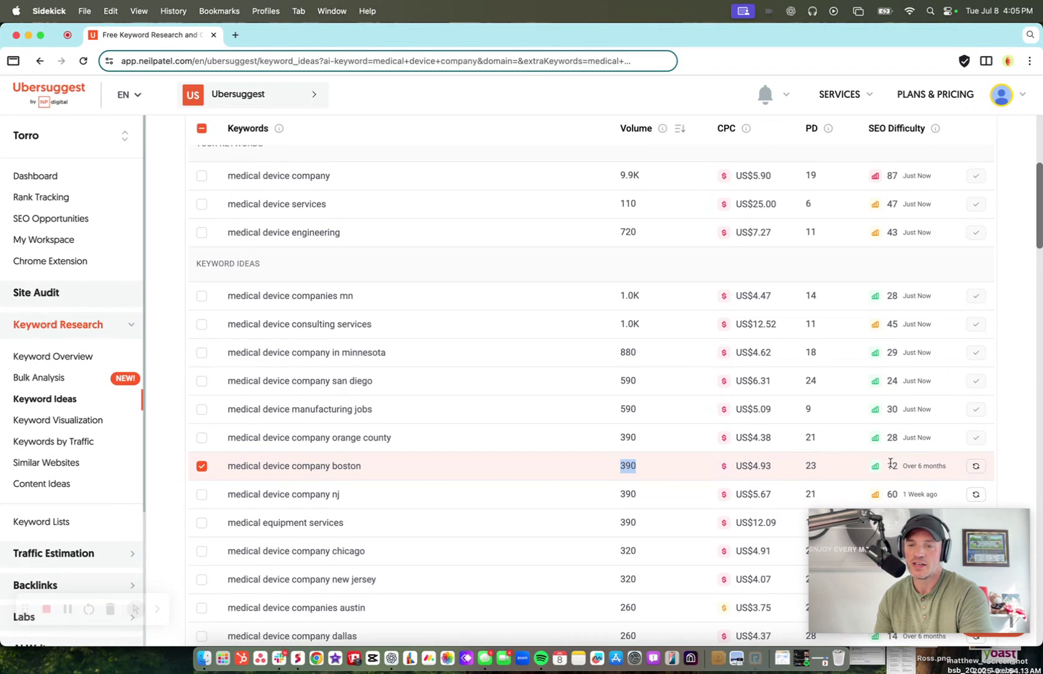
{"action": "left_click_drag", "start_coordinate": [888, 466], "coordinate": [895, 466]}
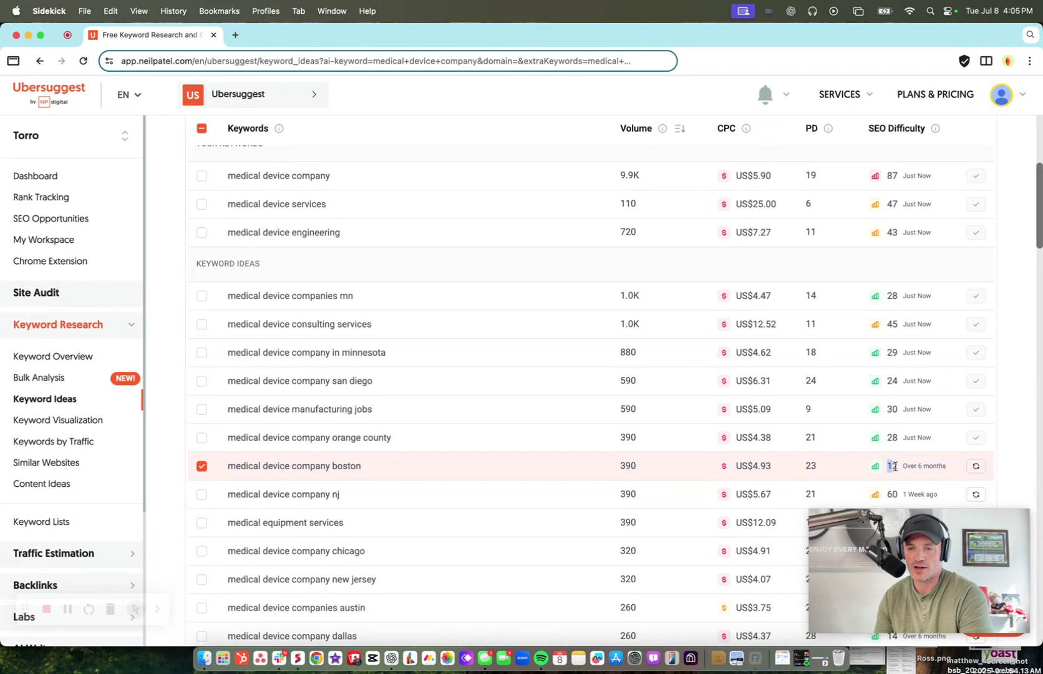
{"action": "left_click", "coordinate": [1010, 462]}
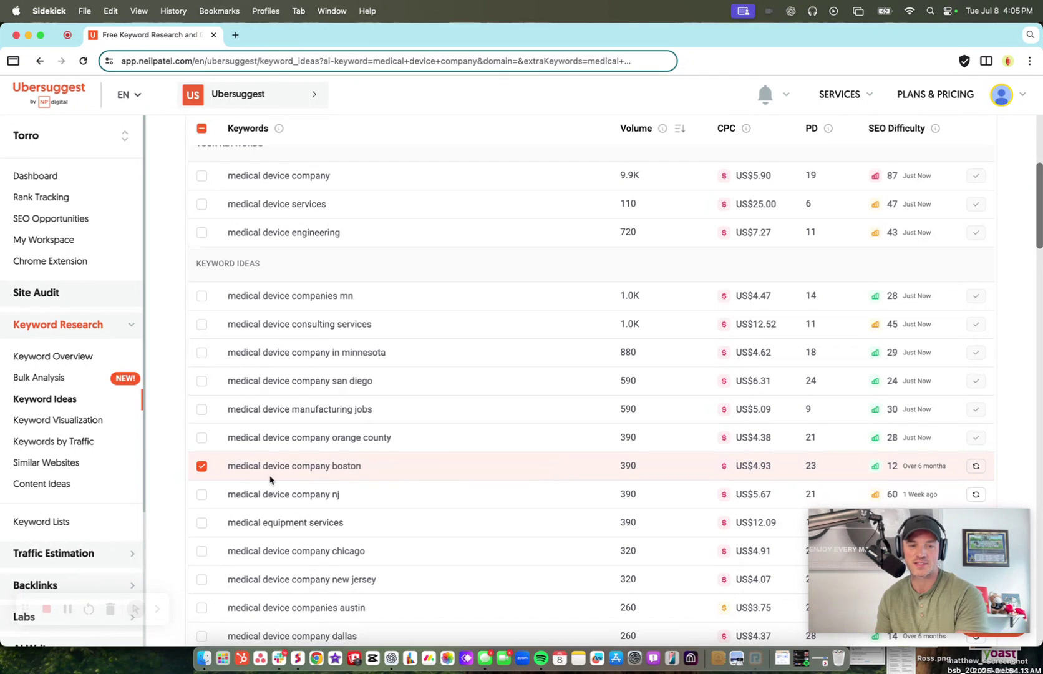
{"action": "left_click", "coordinate": [201, 466]}
Step: Look through the autocomplete keyword ideas, comparing their search volumes and SEO difficulty
{"action": "scroll", "coordinate": [366, 460], "scroll_direction": "down", "scroll_amount": 5}
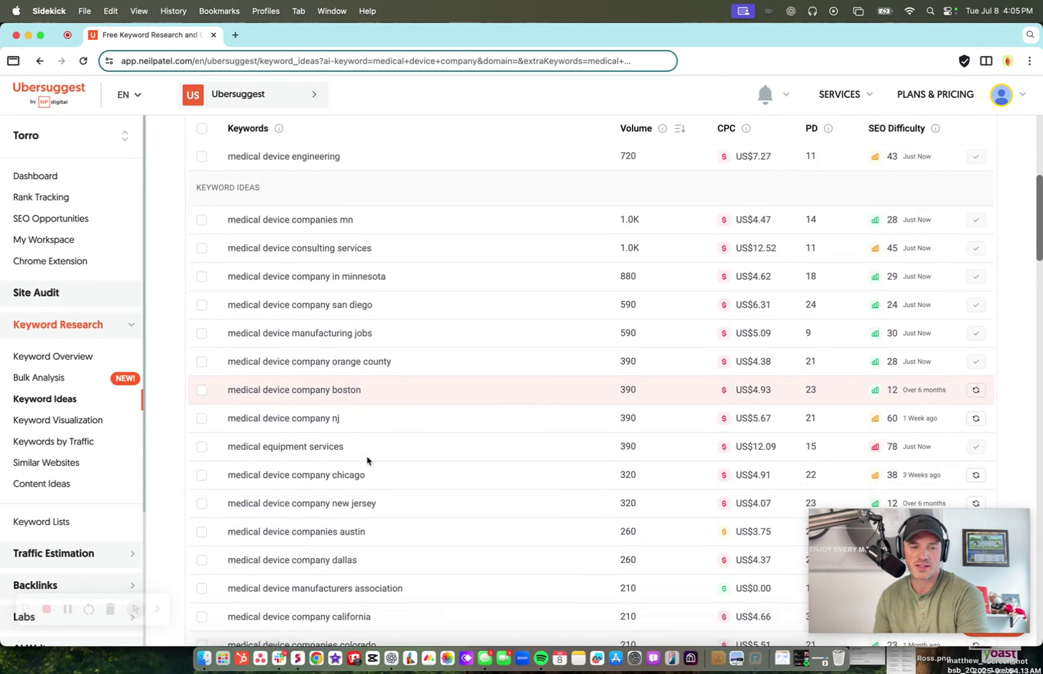
{"action": "scroll", "coordinate": [367, 460], "scroll_direction": "down", "scroll_amount": 3}
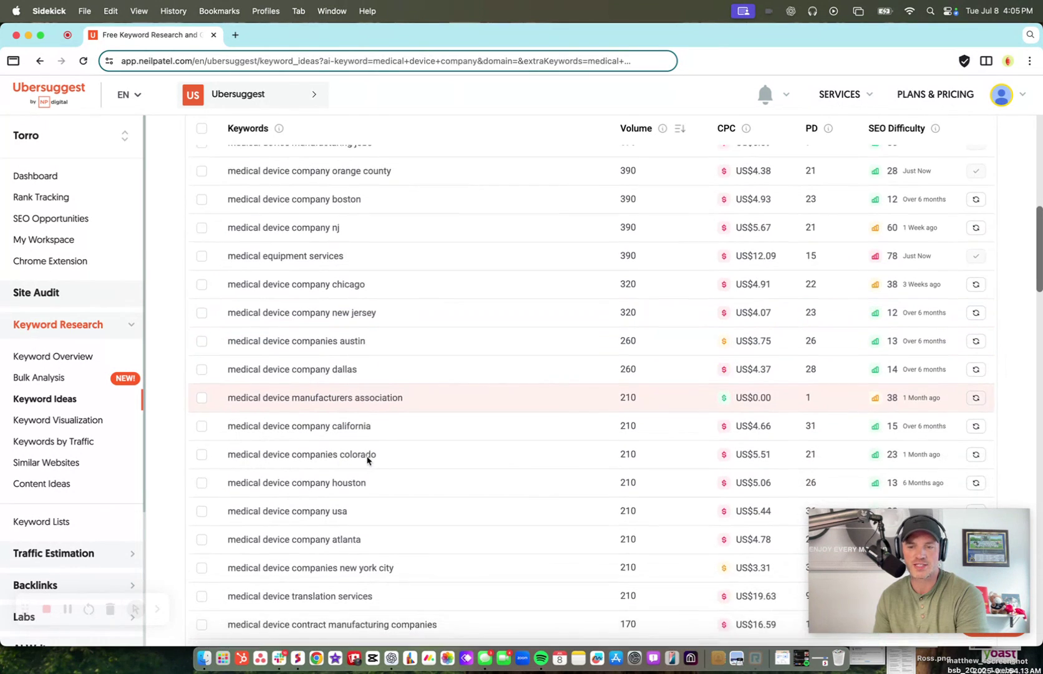
{"action": "scroll", "coordinate": [367, 460], "scroll_direction": "down", "scroll_amount": 3}
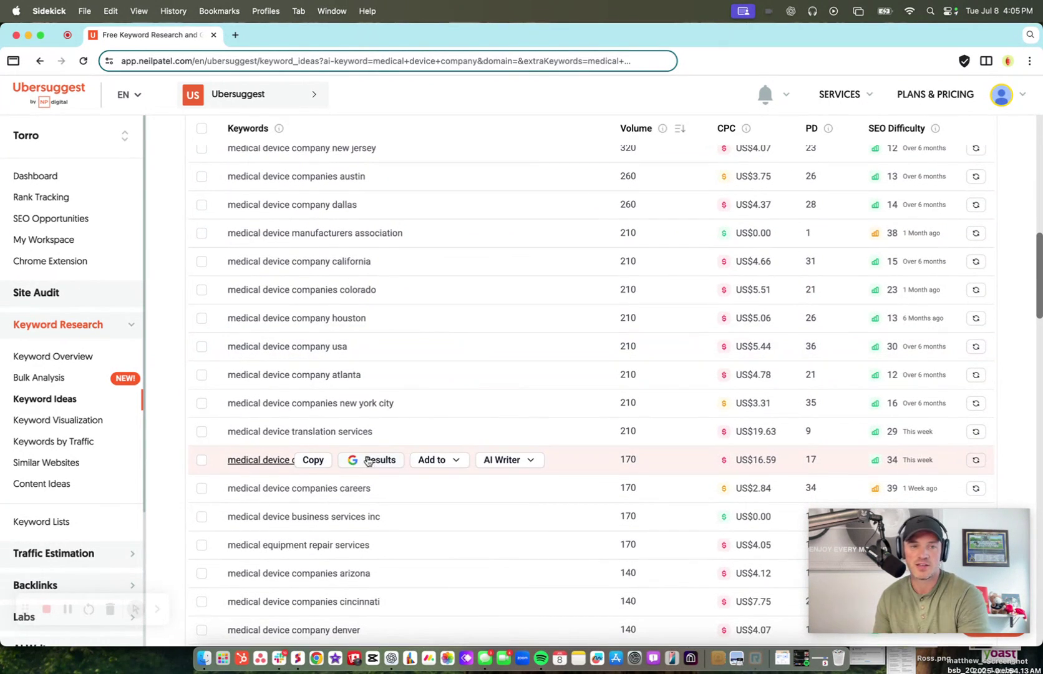
{"action": "scroll", "coordinate": [367, 461], "scroll_direction": "down", "scroll_amount": 5}
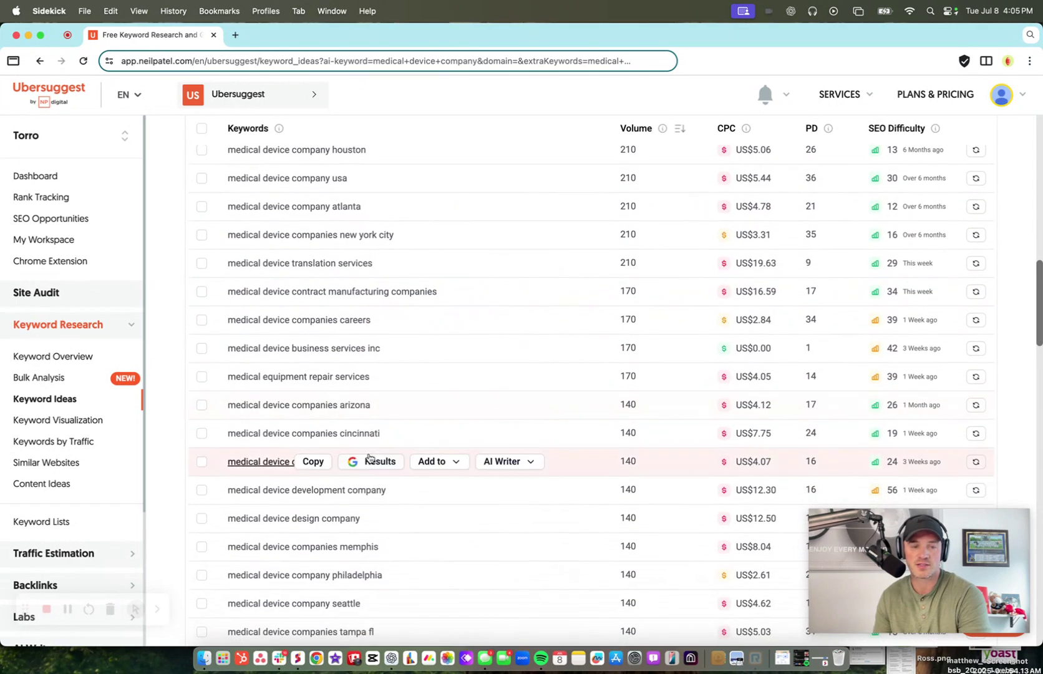
{"action": "scroll", "coordinate": [421, 430], "scroll_direction": "down", "scroll_amount": 5}
{"action": "scroll", "coordinate": [421, 430], "scroll_direction": "up", "scroll_amount": 3}
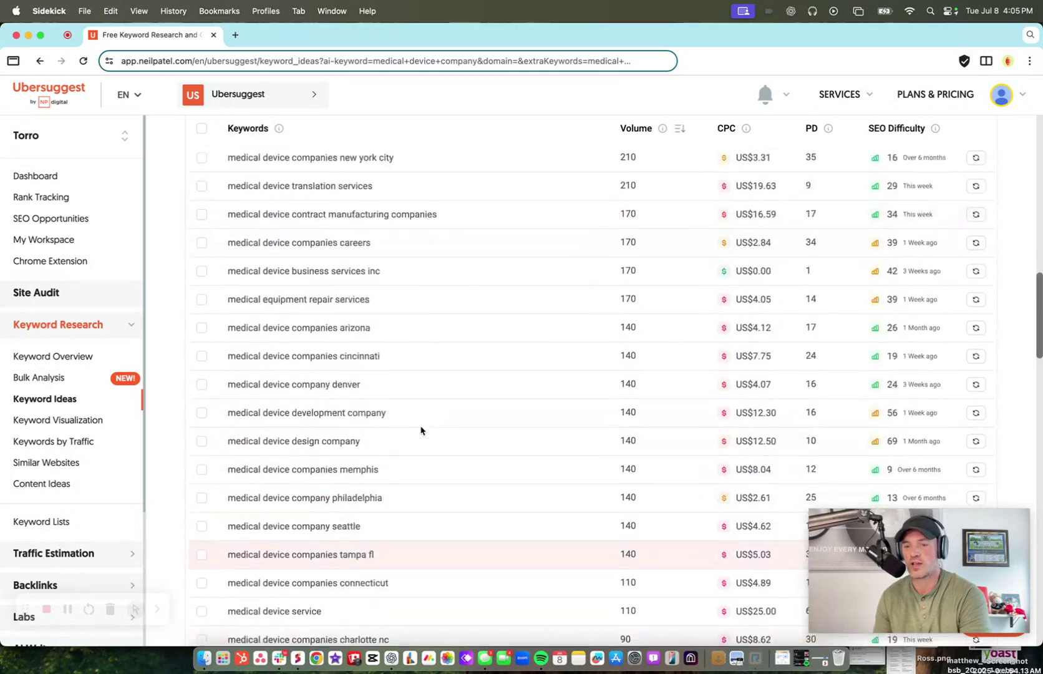
{"action": "scroll", "coordinate": [421, 430], "scroll_direction": "up", "scroll_amount": 15}
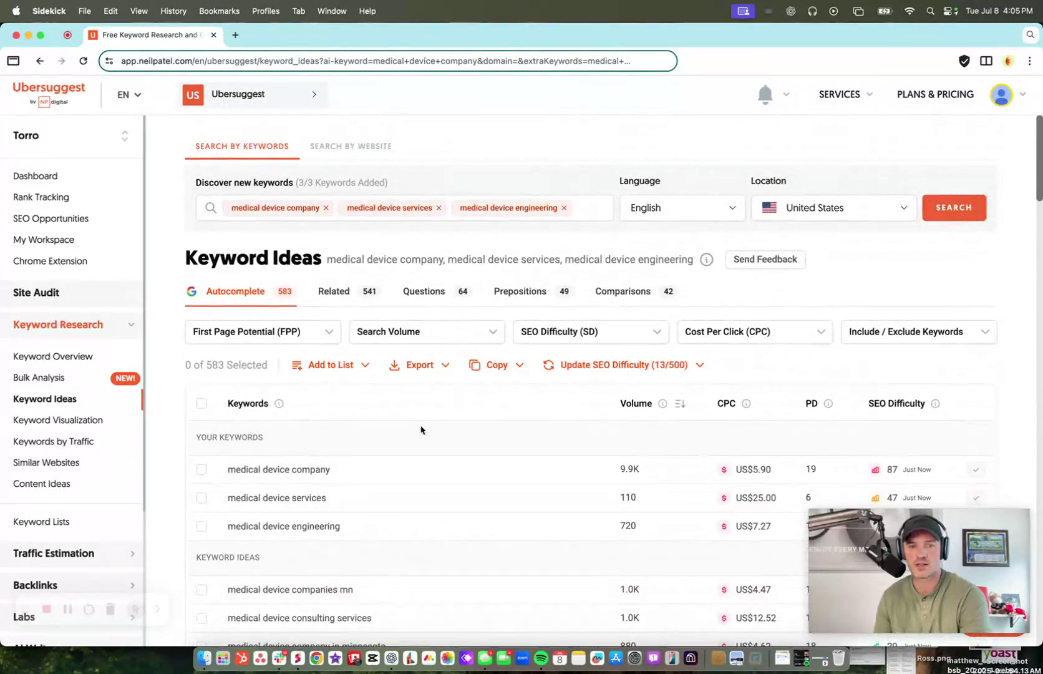
Step: Show the related keyword ideas, and examine the question-based ideas with their volumes and difficulty
{"action": "left_click", "coordinate": [340, 293]}
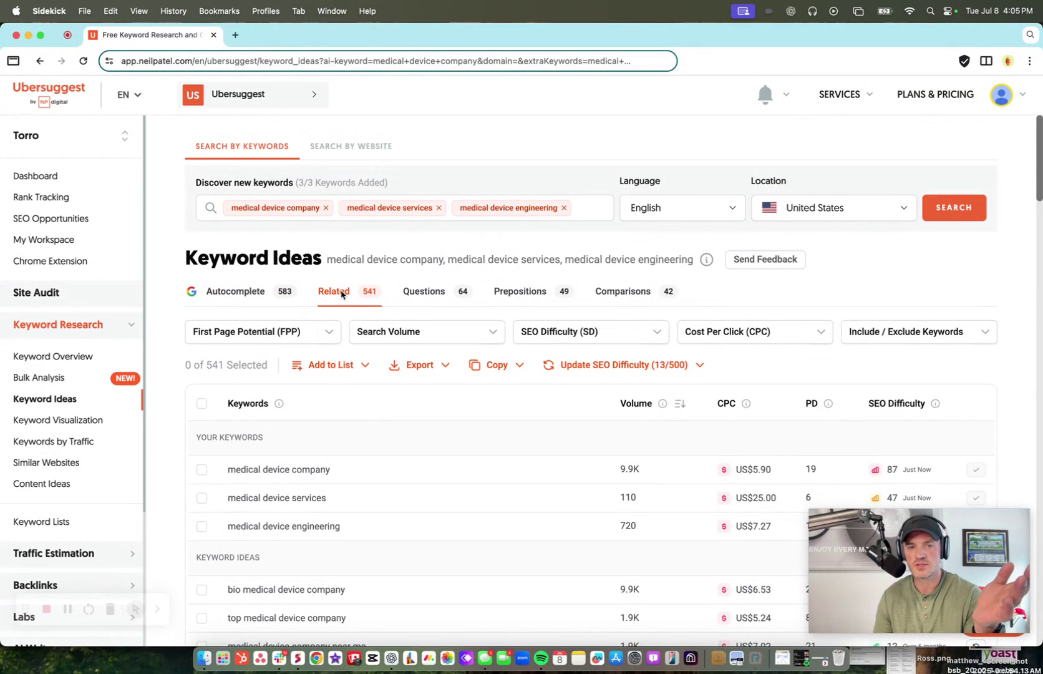
{"action": "left_click", "coordinate": [432, 292]}
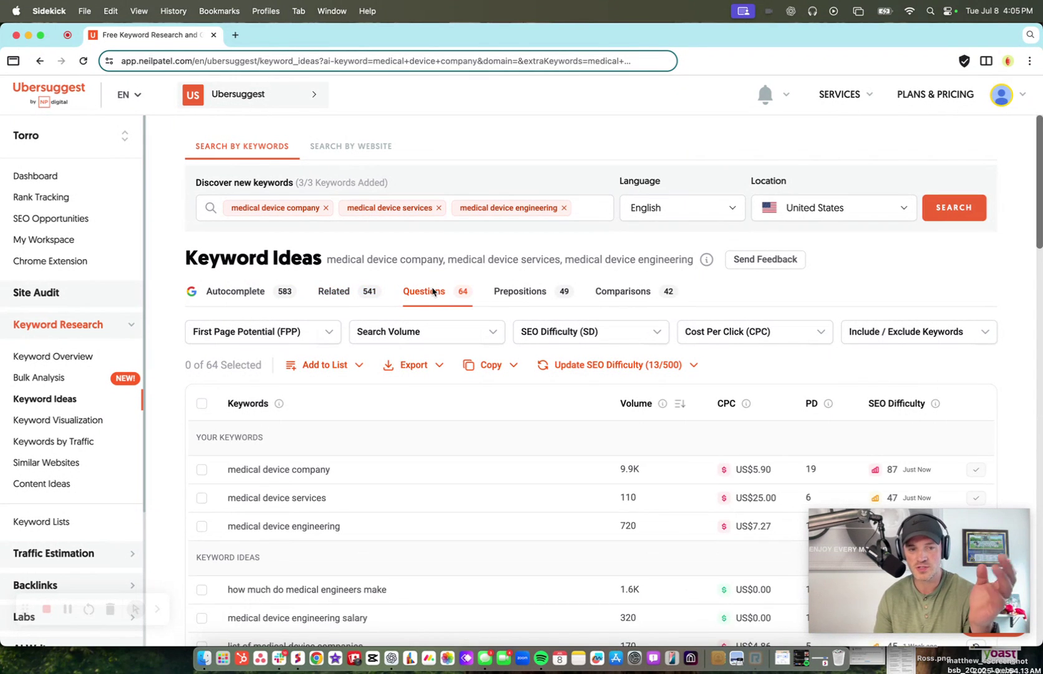
{"action": "scroll", "coordinate": [443, 312], "scroll_direction": "down", "scroll_amount": 5}
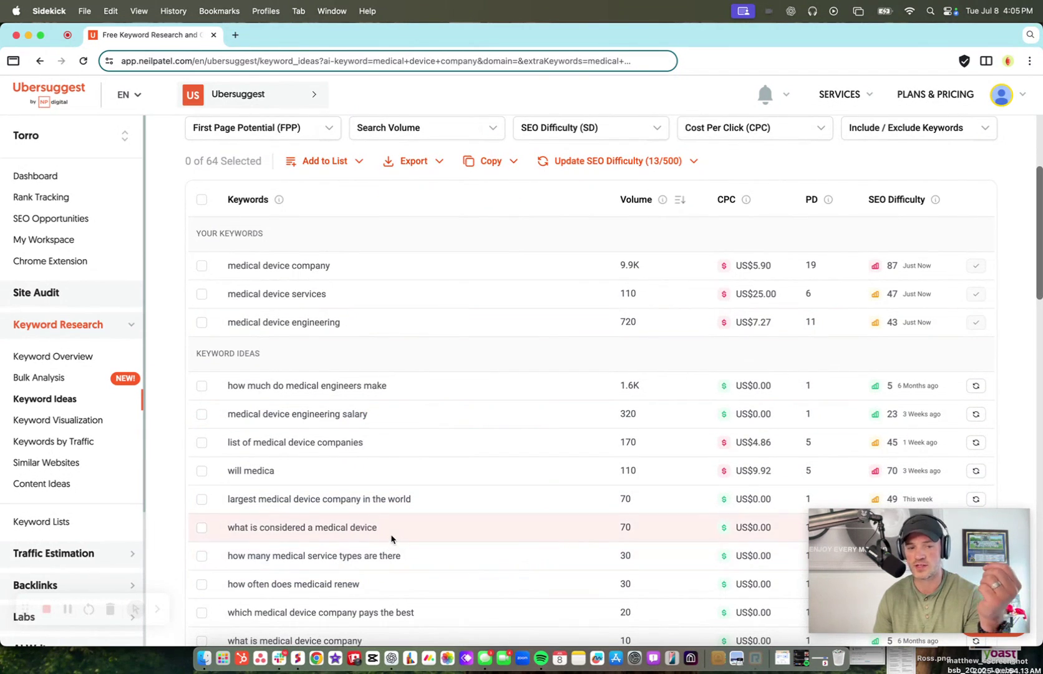
{"action": "scroll", "coordinate": [390, 540], "scroll_direction": "down", "scroll_amount": 3}
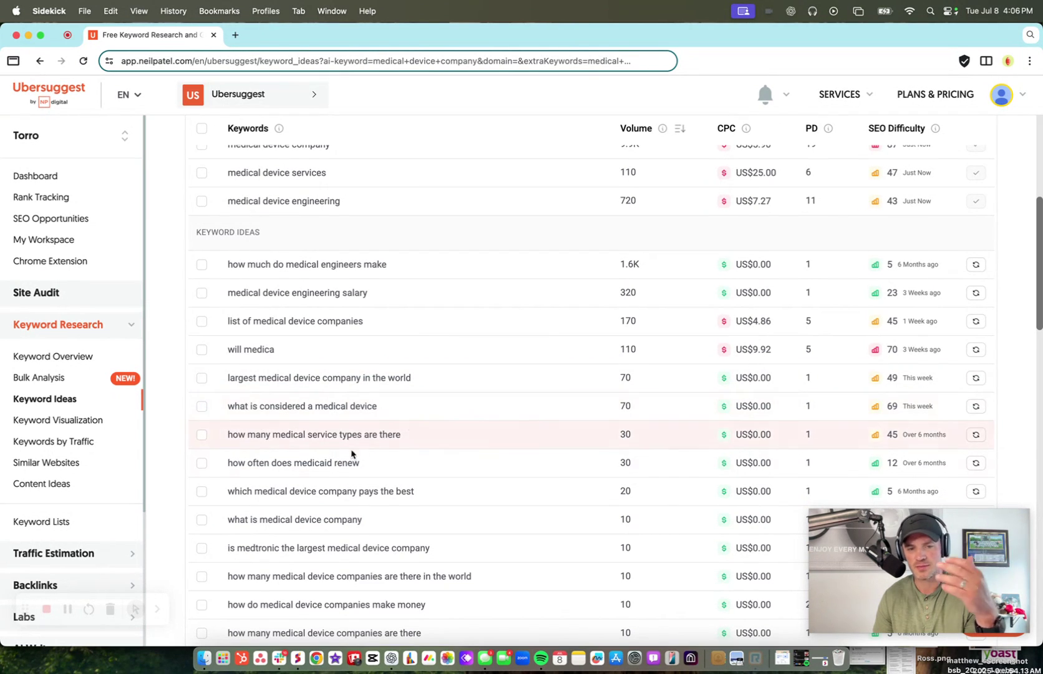
{"action": "scroll", "coordinate": [378, 458], "scroll_direction": "down", "scroll_amount": 1}
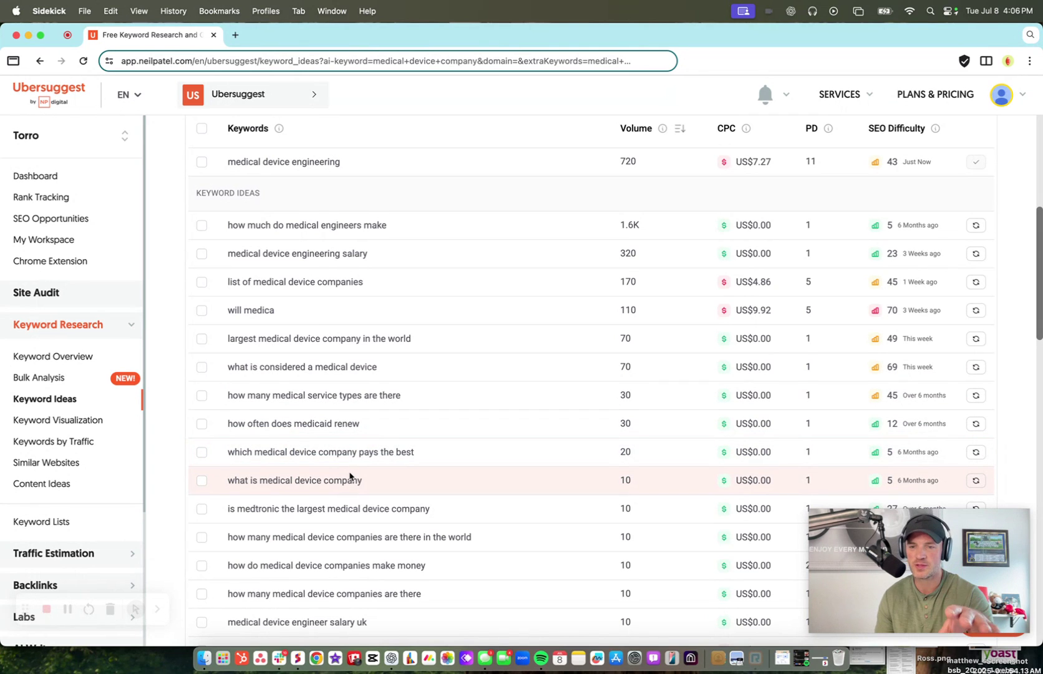
{"action": "scroll", "coordinate": [350, 477], "scroll_direction": "up", "scroll_amount": 5}
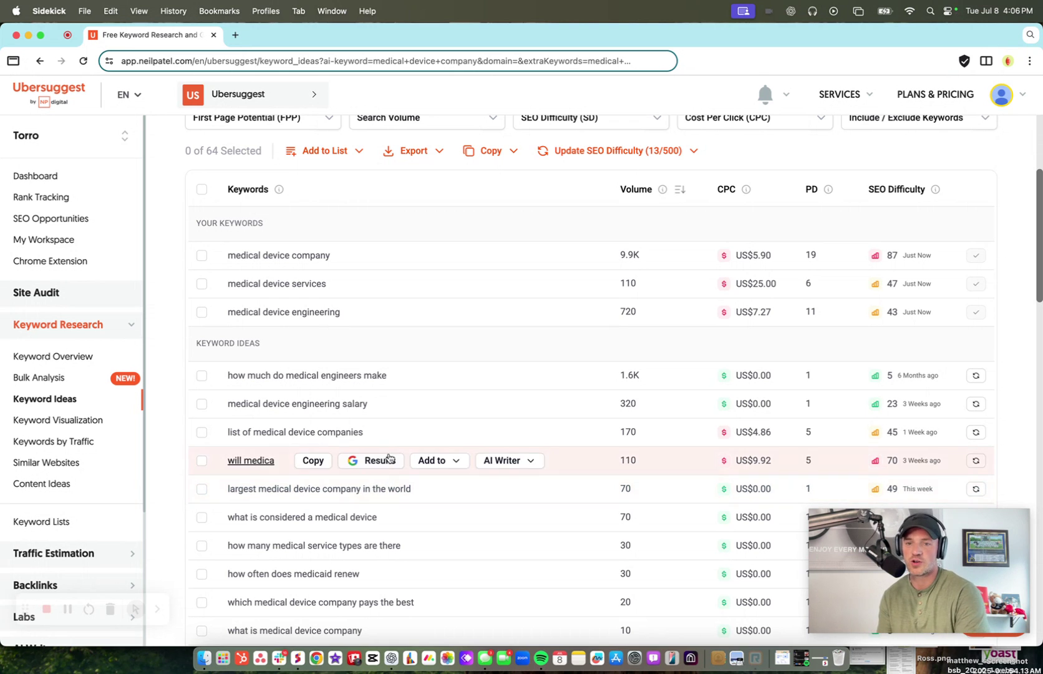
{"action": "scroll", "coordinate": [406, 447], "scroll_direction": "up", "scroll_amount": 5}
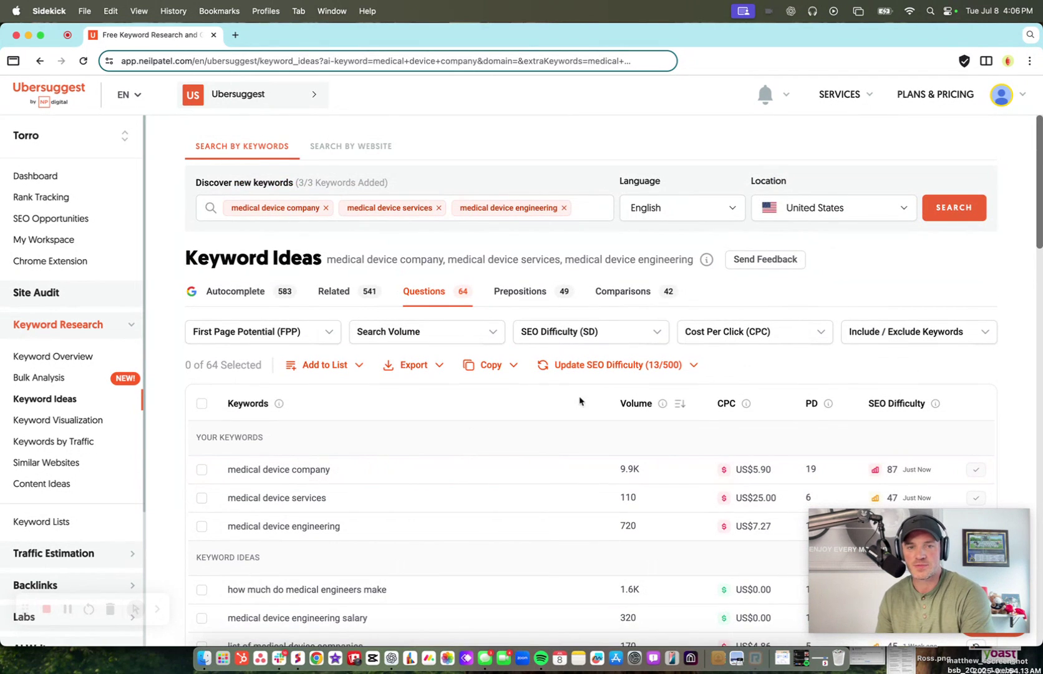
Step: Return to the autocomplete keyword ideas for the three seed keywords
{"action": "left_click", "coordinate": [235, 292]}
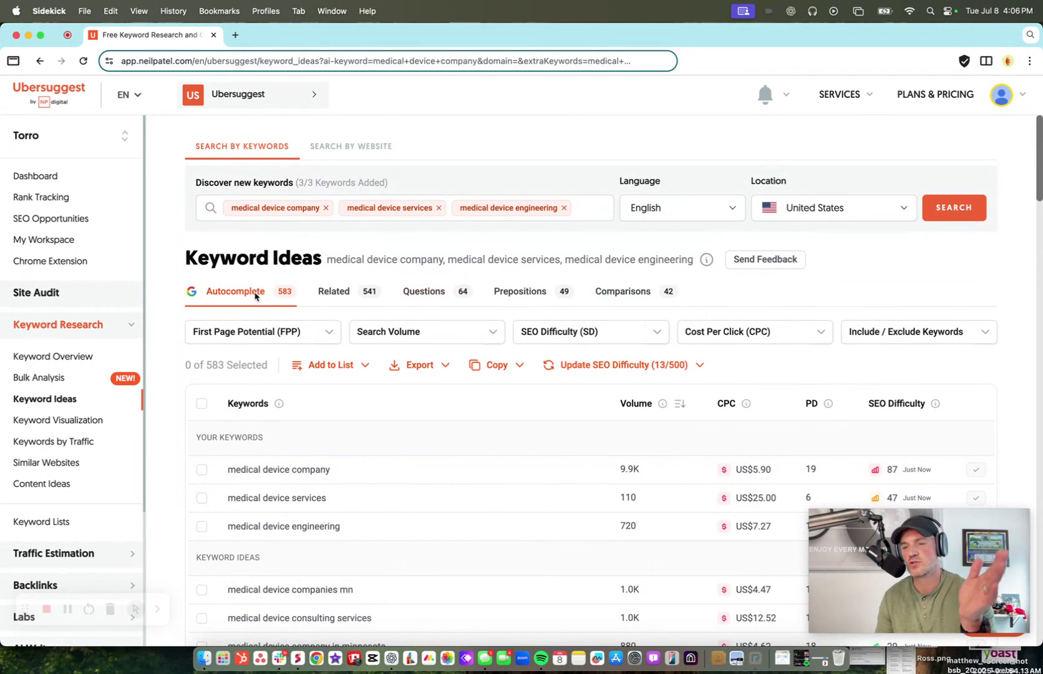
{"action": "scroll", "coordinate": [456, 309], "scroll_direction": "down", "scroll_amount": 1}
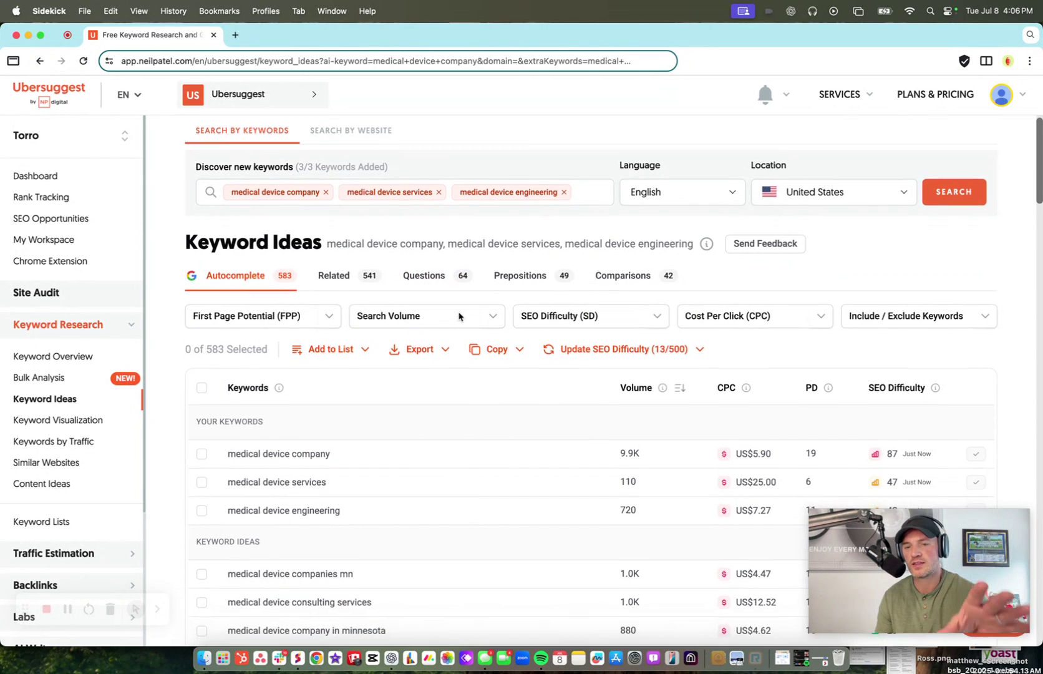
{"action": "scroll", "coordinate": [460, 314], "scroll_direction": "up", "scroll_amount": 1}
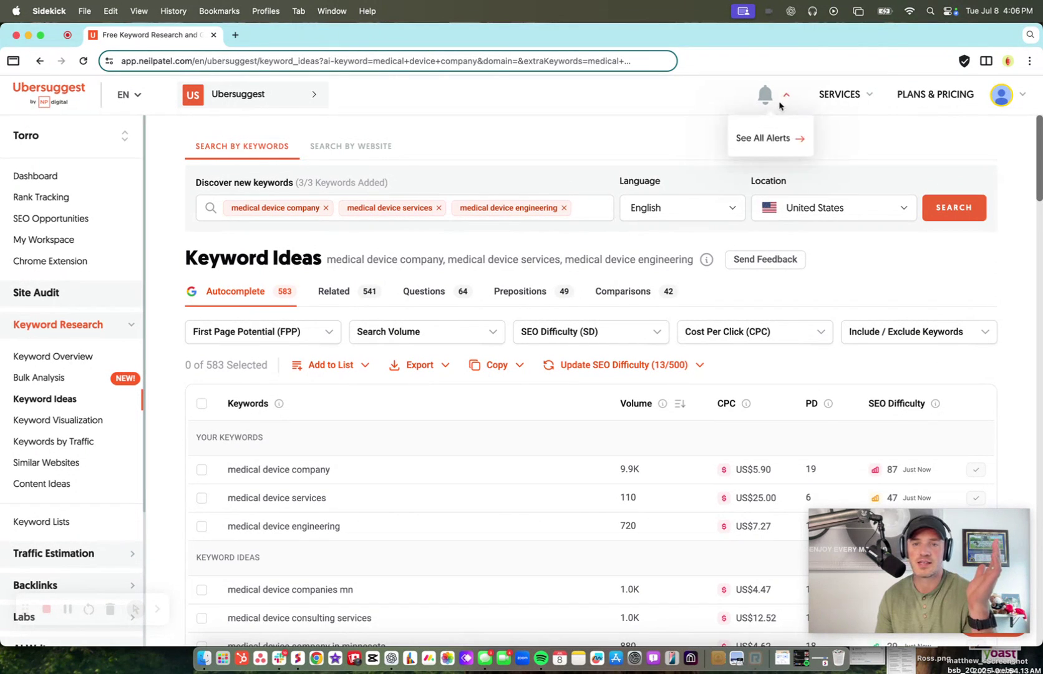
{"action": "mouse_move", "coordinate": [780, 63]}
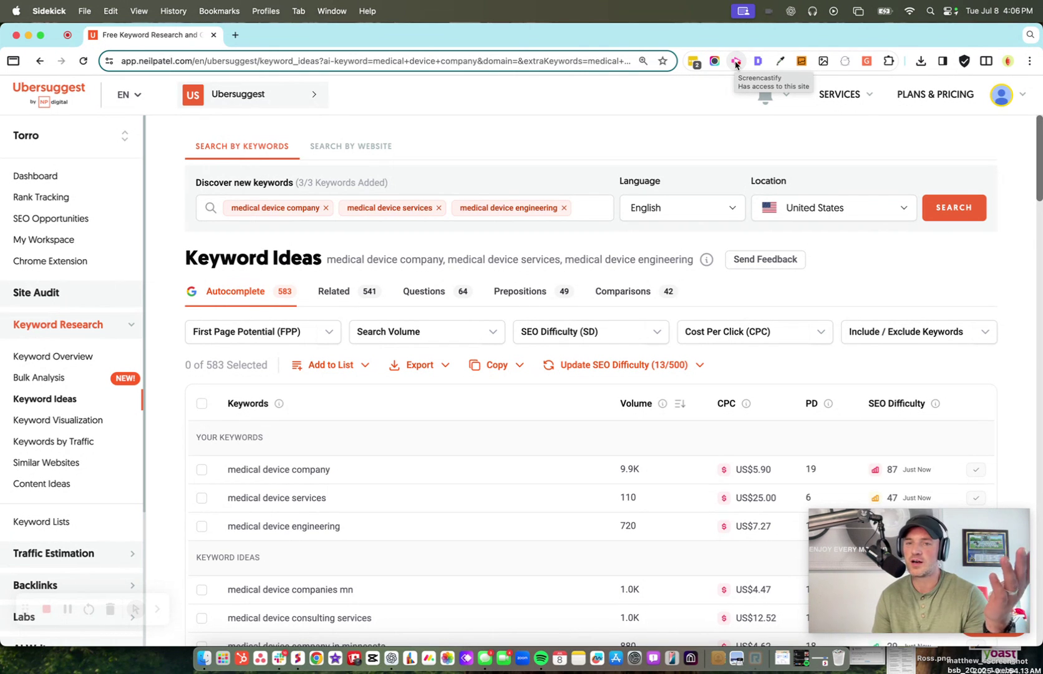
{"action": "left_click", "coordinate": [735, 63]}
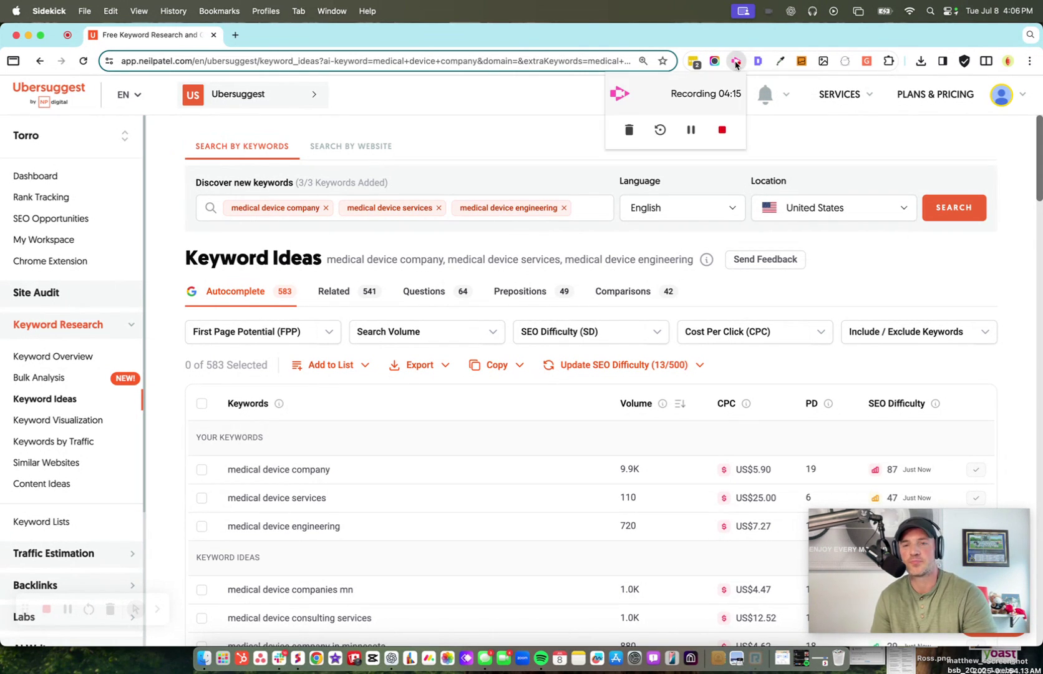